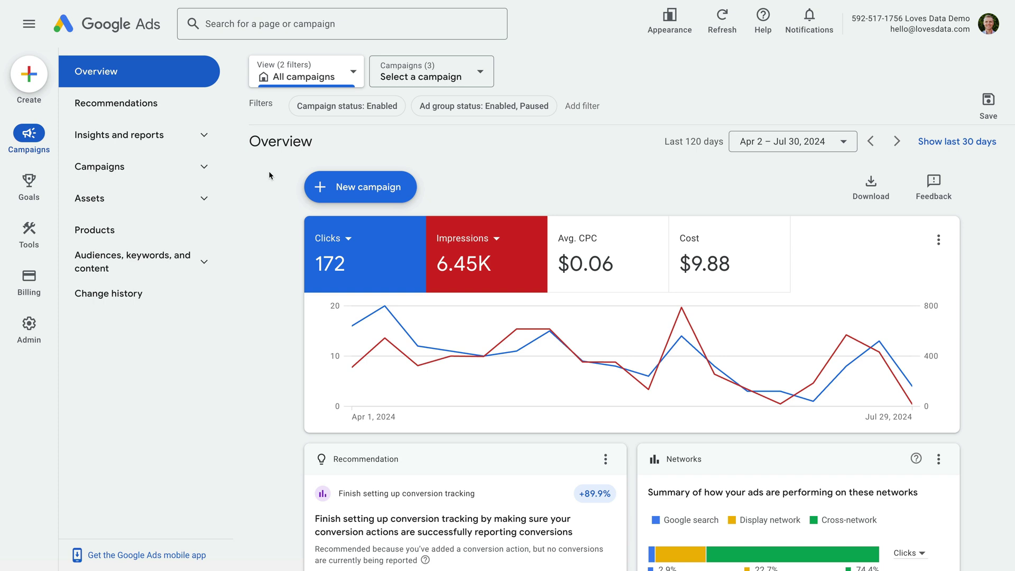
# Go to the Ads page under Campaigns and scroll to the Blog | Search responsive search ads
pyautogui.click(140, 168)
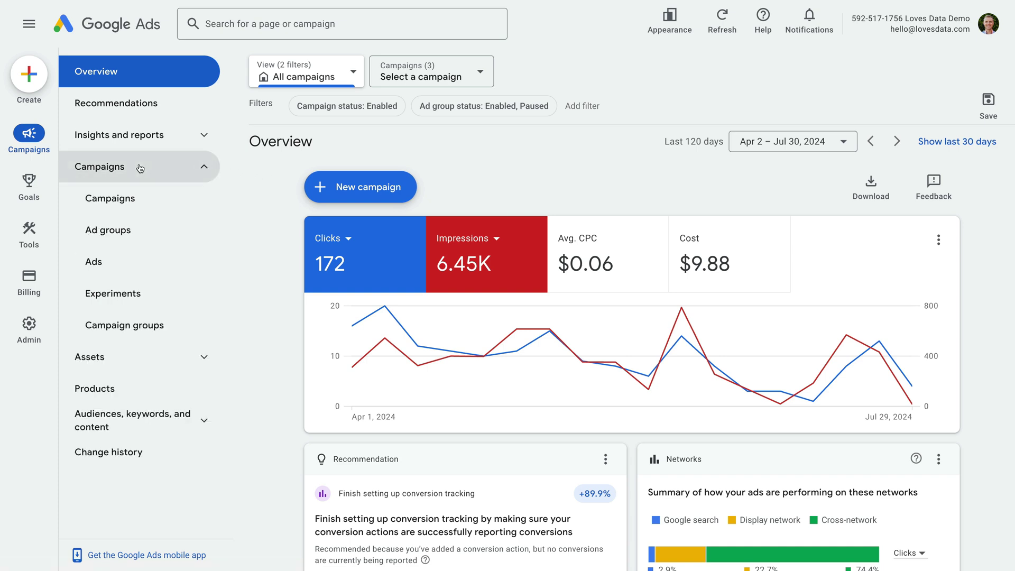
pyautogui.click(119, 264)
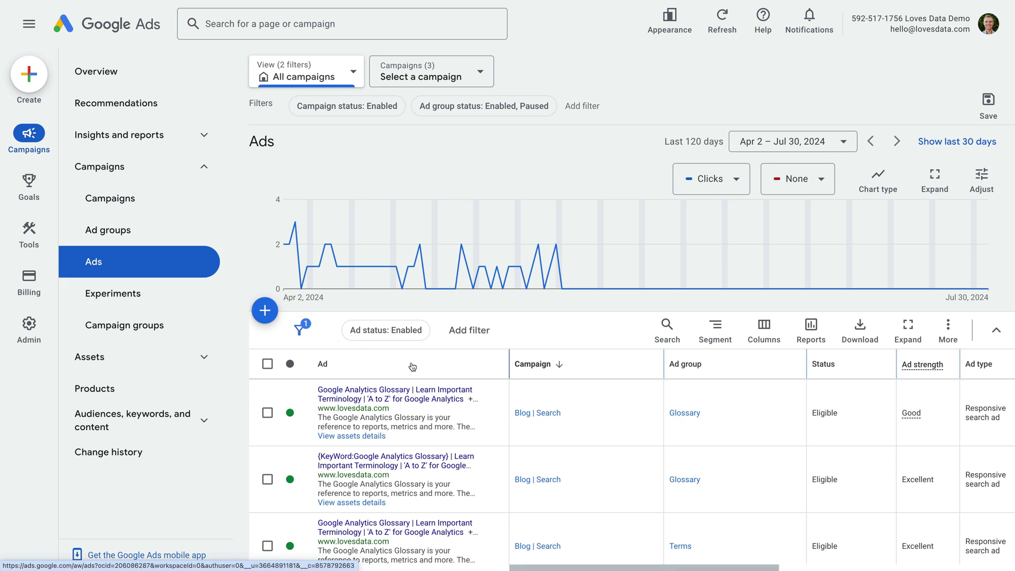
pyautogui.scroll(-1, 413, 367)
pyautogui.scroll(-1, 413, 367)
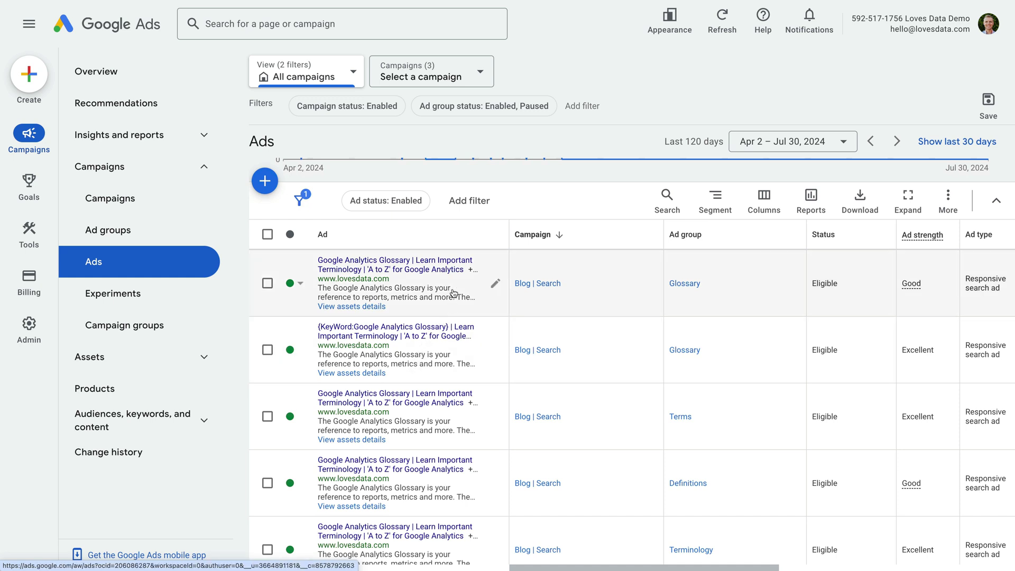
# Edit the Glossary ad group's responsive search ad and select the blog path in its final URL
pyautogui.click(495, 286)
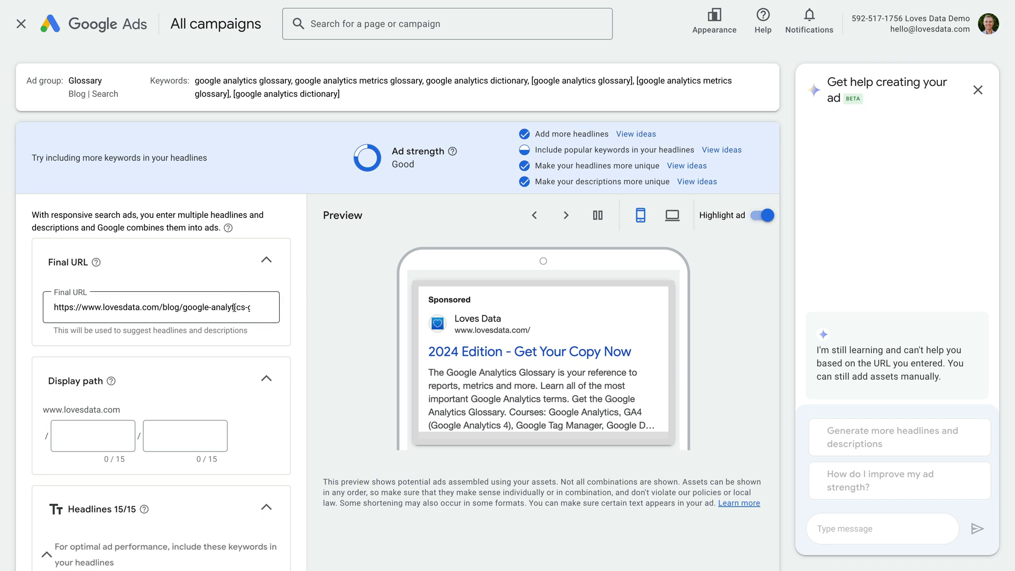
pyautogui.click(162, 307)
pyautogui.hotkey('shift', 'Home')
pyautogui.hotkey('shift', 'End')
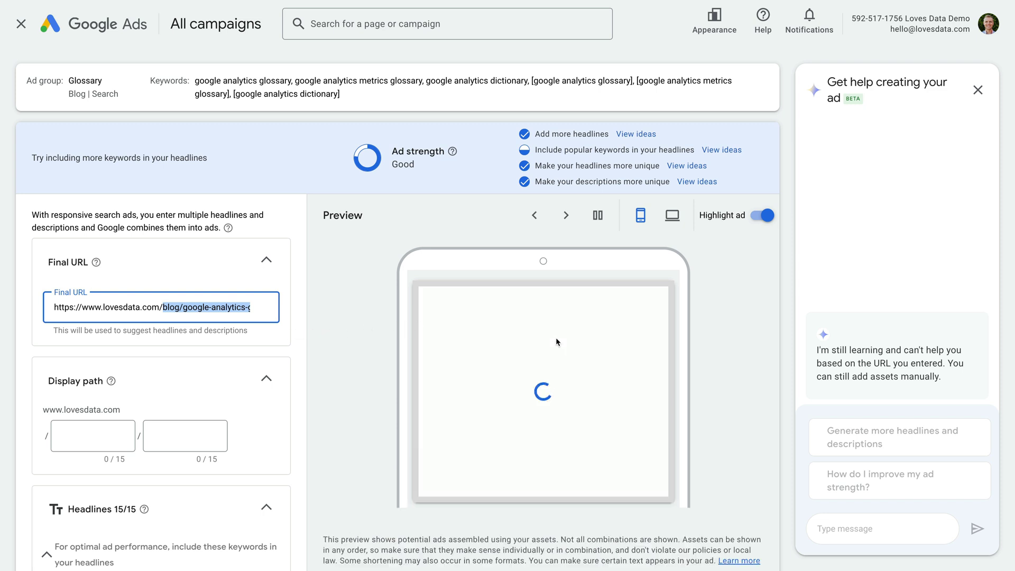
# Freeze the ad preview on the 'Ultimate GA Glossary - Get Your Copy Now' headline
pyautogui.click(598, 215)
pyautogui.click(597, 215)
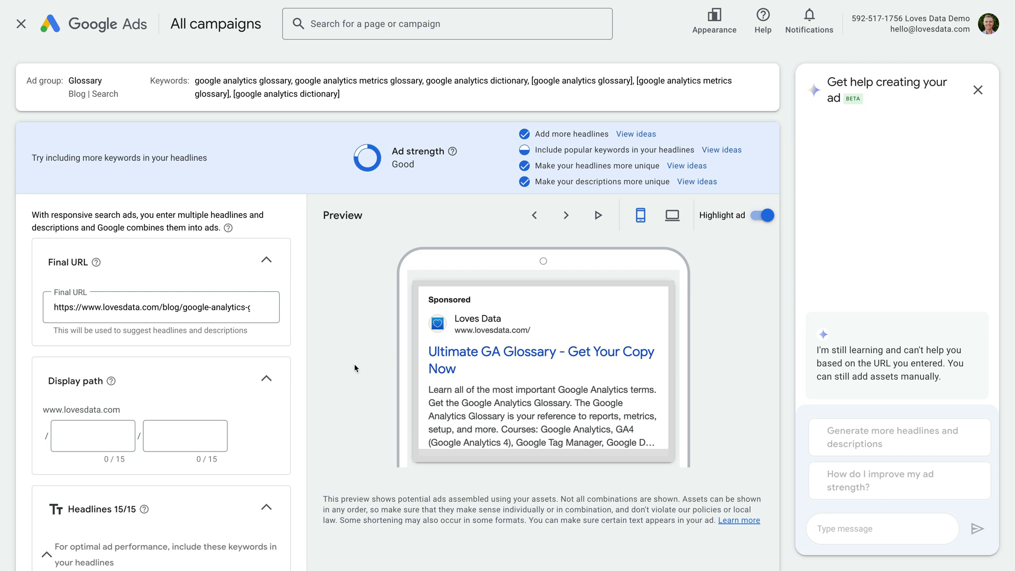
pyautogui.scroll(-2, 245, 413)
pyautogui.scroll(-2, 245, 413)
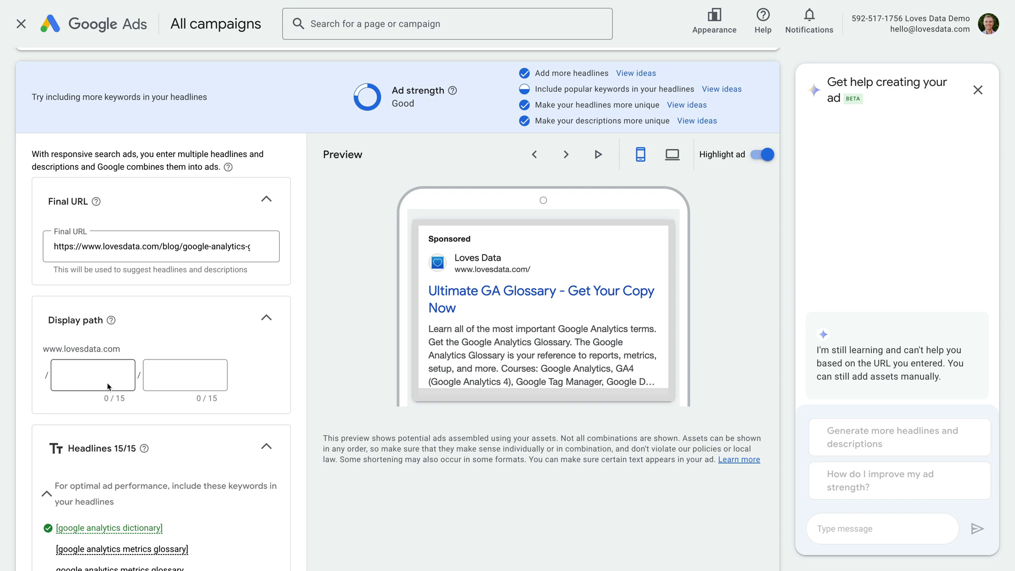
pyautogui.click(108, 387)
pyautogui.write('blog')
pyautogui.click(147, 395)
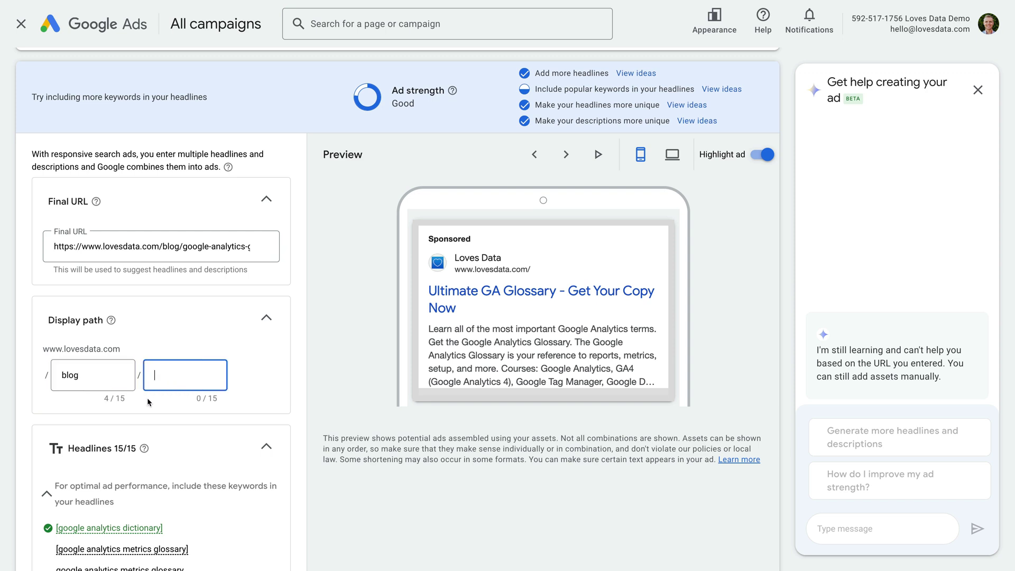
pyautogui.click(262, 366)
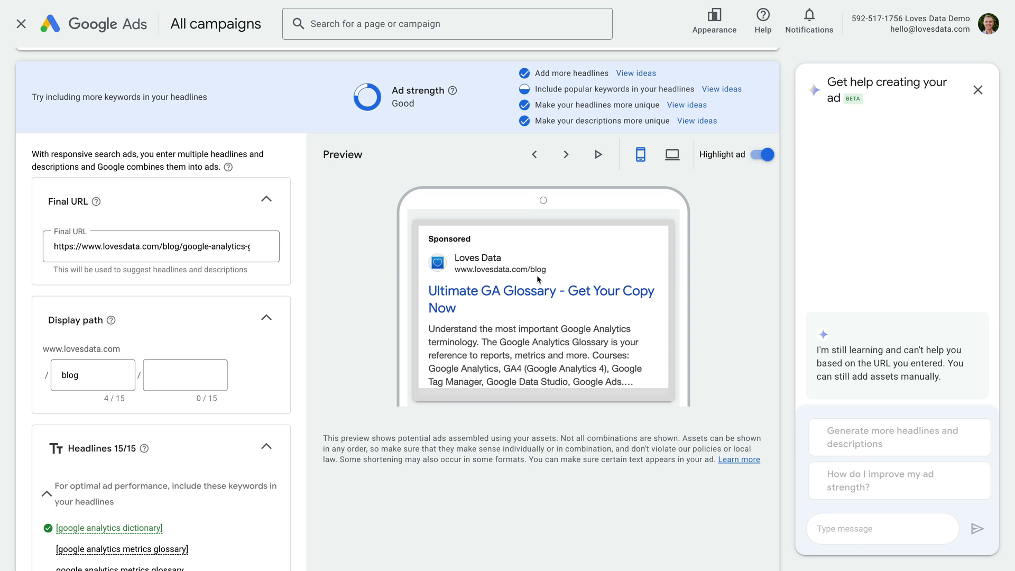
pyautogui.scroll(2, 538, 279)
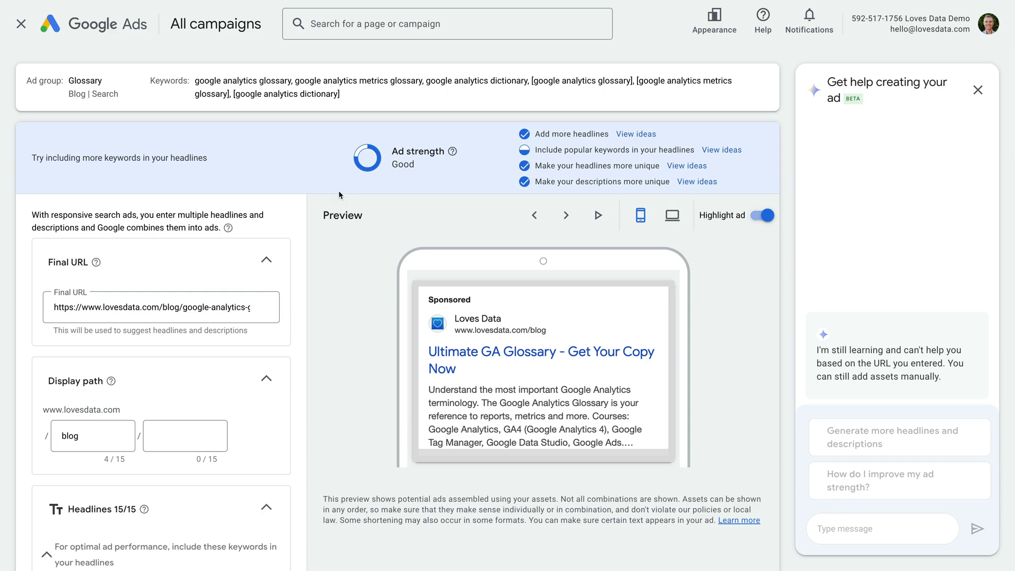
# Leave the Glossary ad editor without saving and scroll through all 6 ads
pyautogui.click(22, 23)
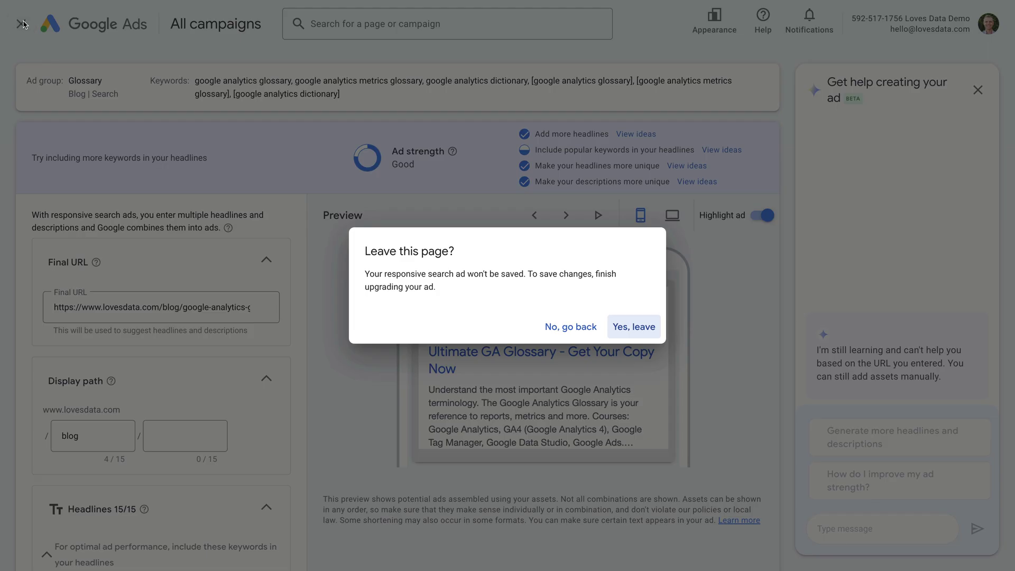
pyautogui.click(623, 327)
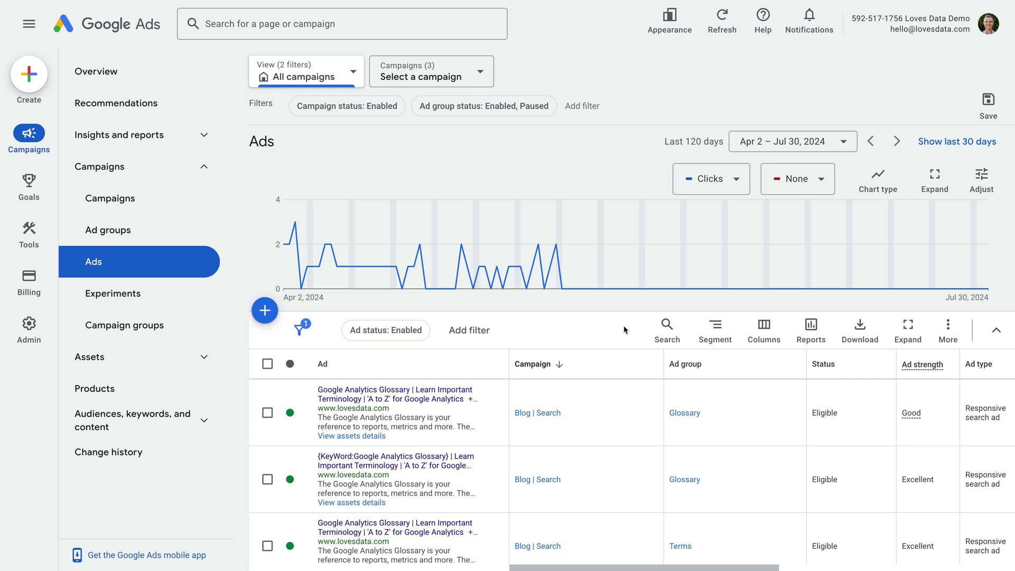
pyautogui.scroll(-7, 487, 389)
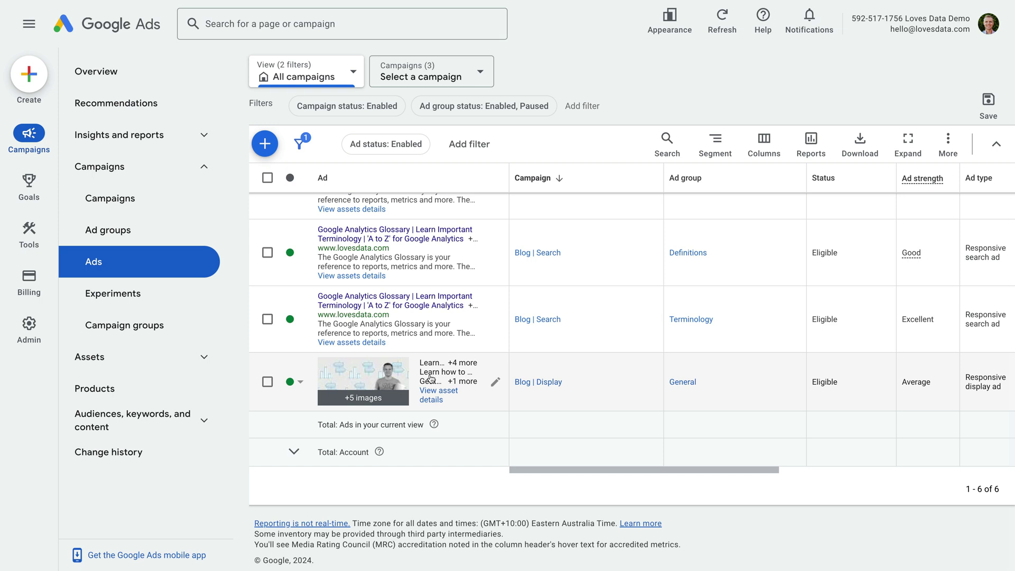
pyautogui.click(494, 384)
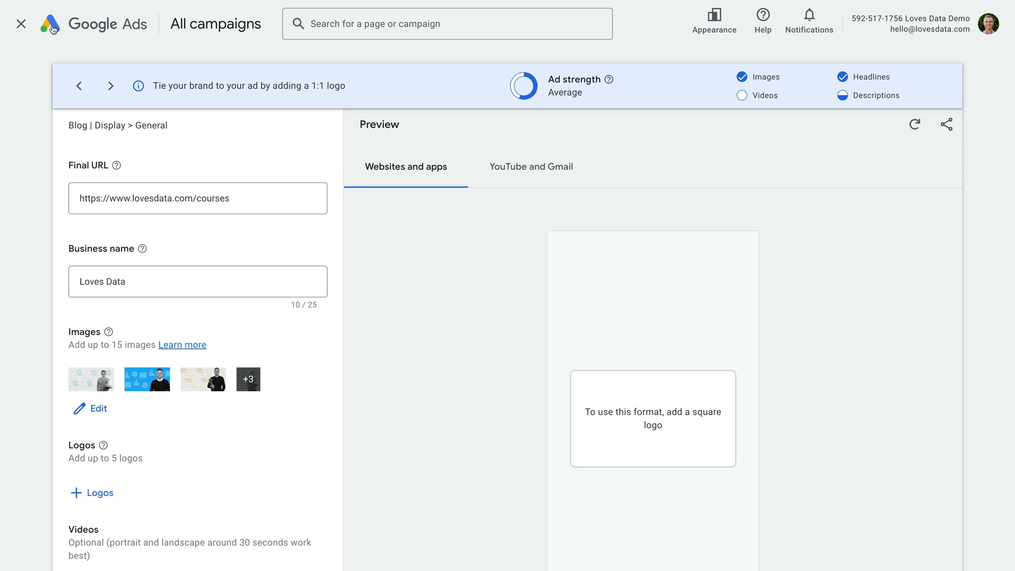
pyautogui.click(23, 25)
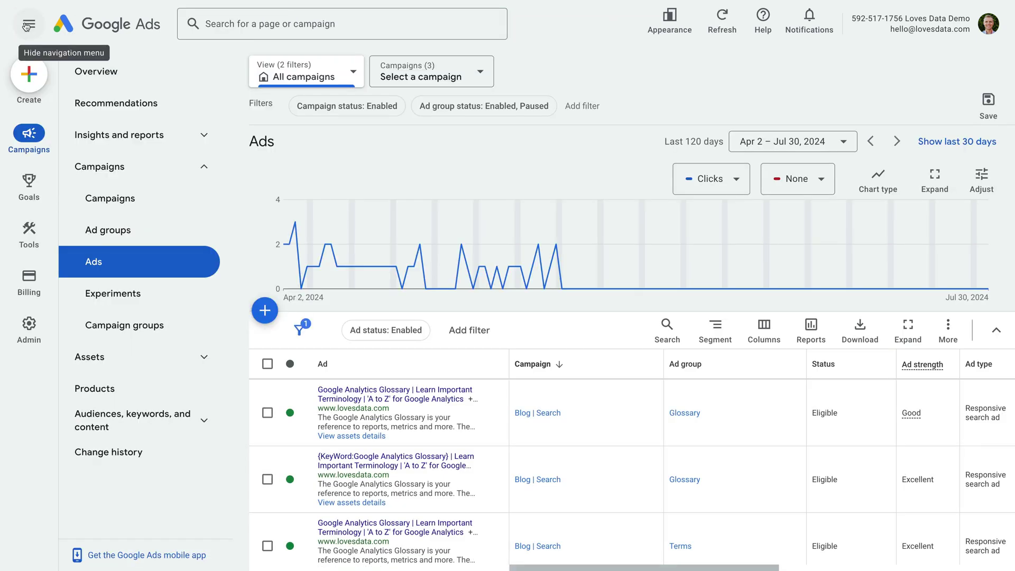
# Switch to the Blog | Performance Max campaign and list its asset groups
pyautogui.click(410, 75)
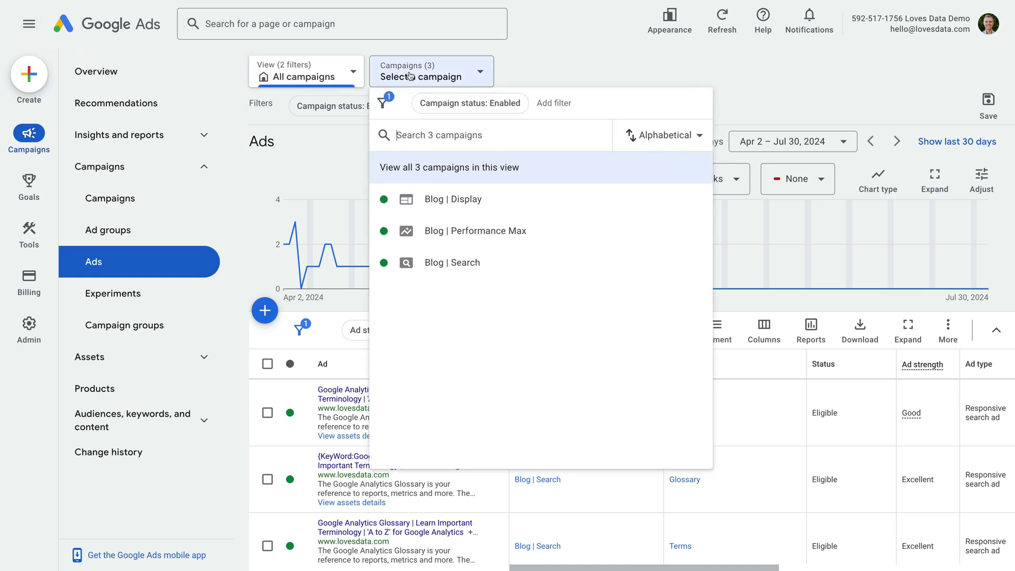
pyautogui.click(441, 232)
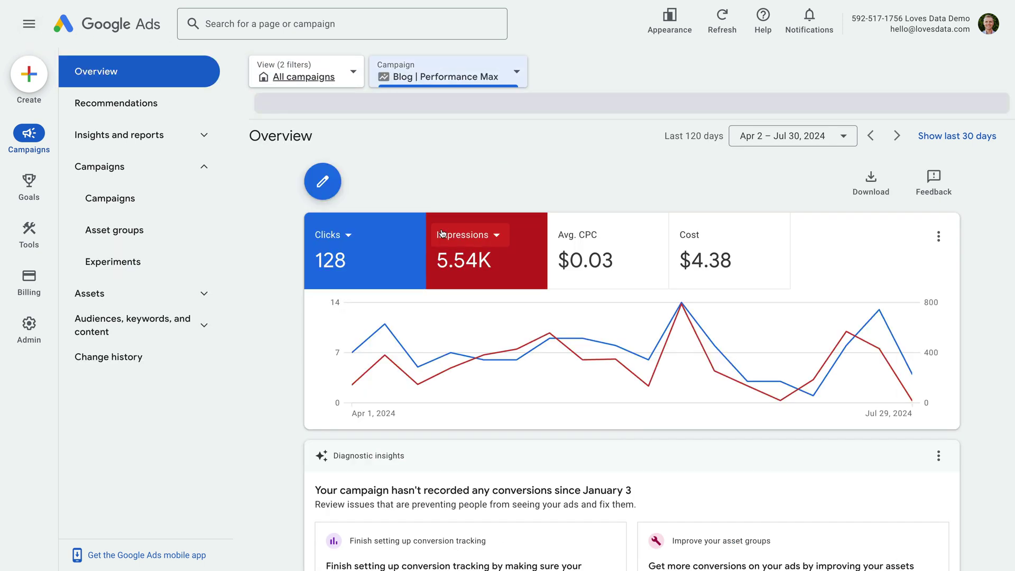
pyautogui.click(152, 239)
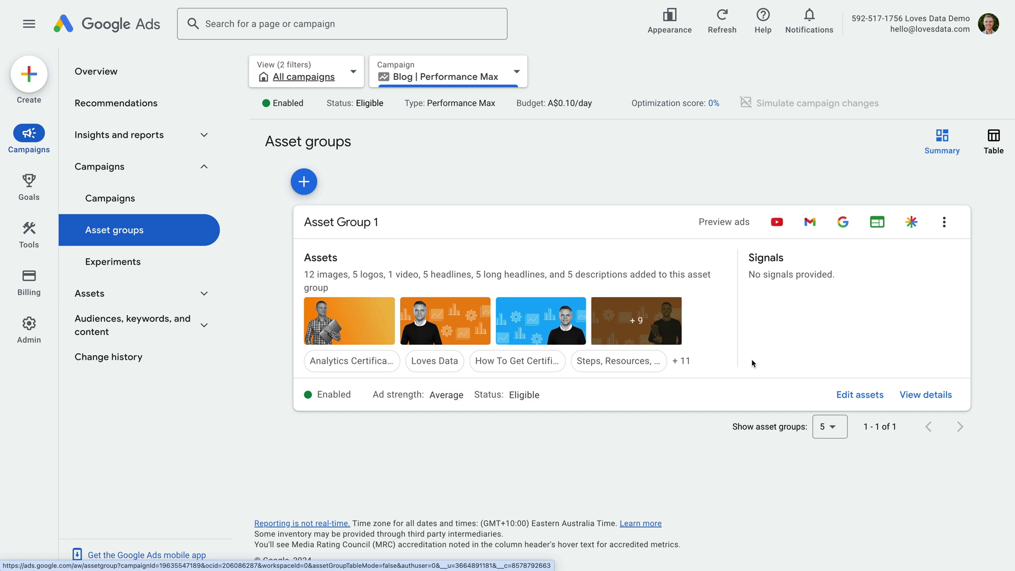
# Edit Asset Group 1's assets and select the /blog/google-analytics-4-certification path in its final URL
pyautogui.click(855, 396)
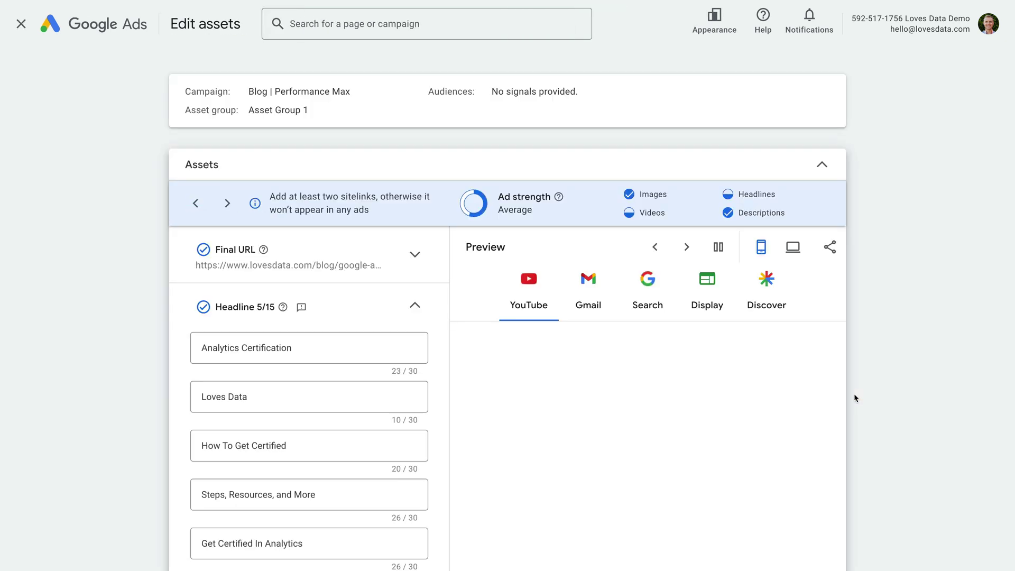
pyautogui.click(412, 258)
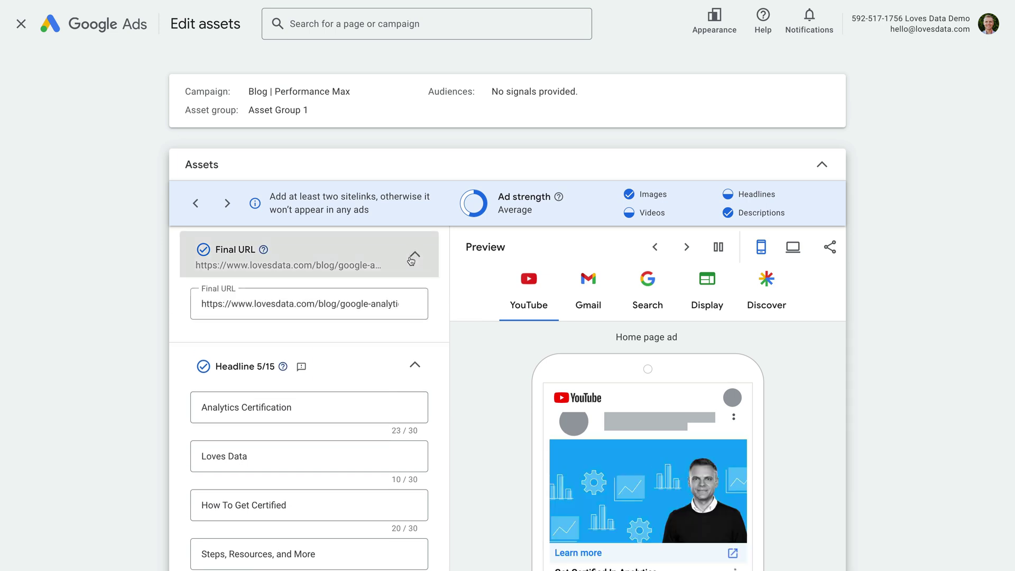
pyautogui.moveTo(321, 305); pyautogui.dragTo(427, 305)
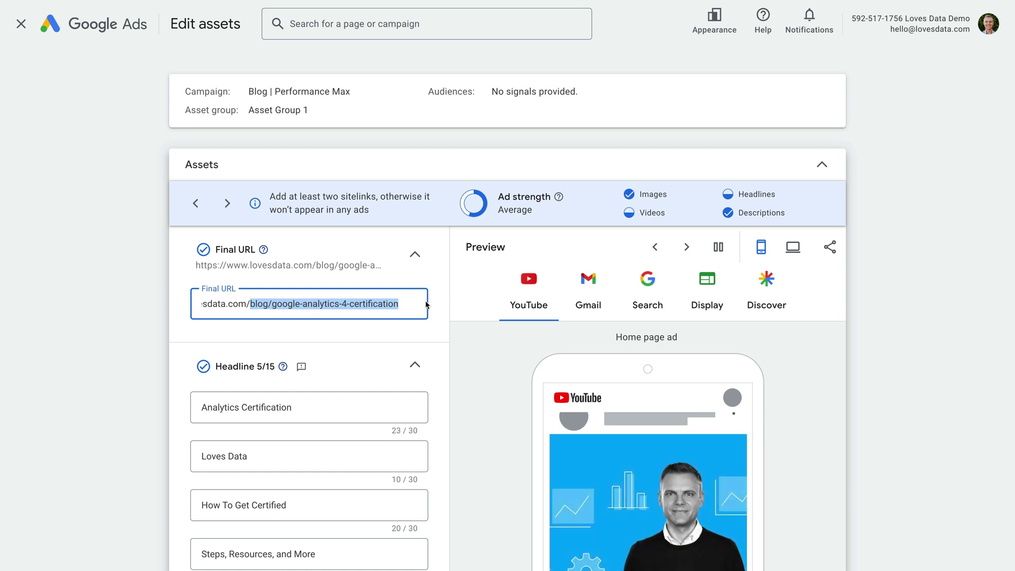
# Expand Asset Group 1's More options and enable 'Use a different final URL for mobile'
pyautogui.scroll(-12, 425, 317)
pyautogui.scroll(-15, 425, 331)
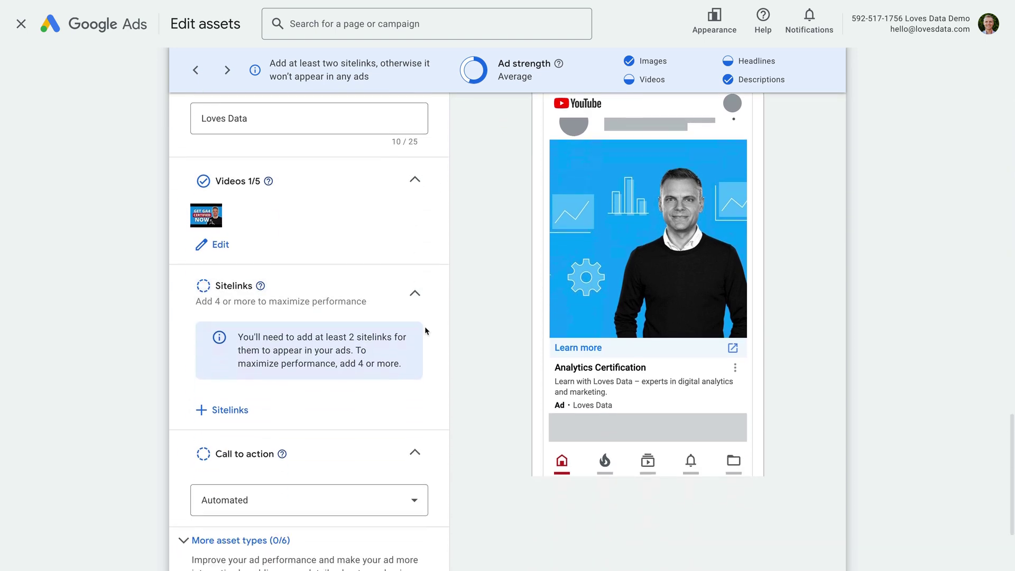
pyautogui.scroll(-3, 425, 331)
pyautogui.click(216, 462)
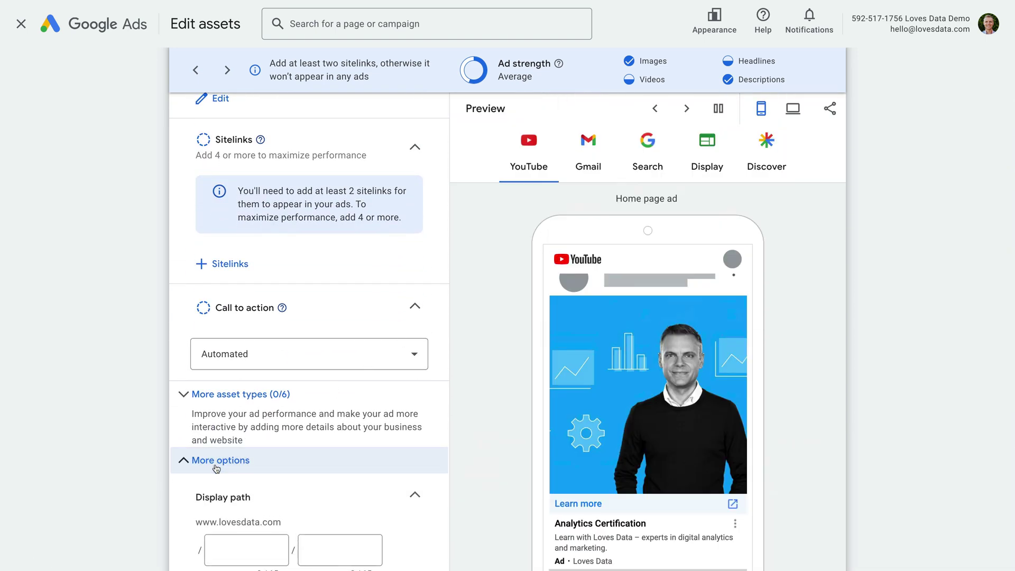
pyautogui.scroll(-3, 332, 441)
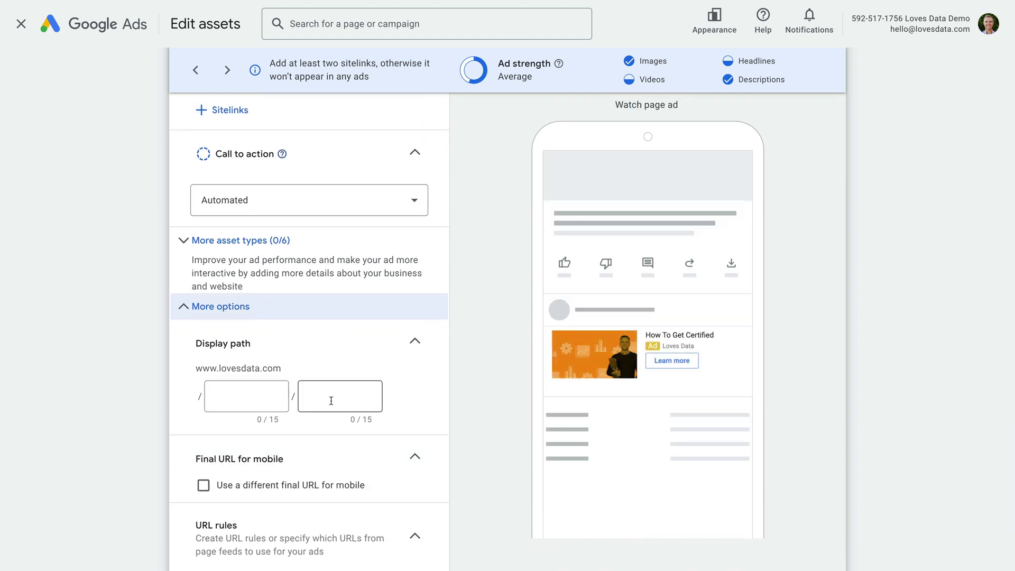
pyautogui.scroll(-1, 301, 445)
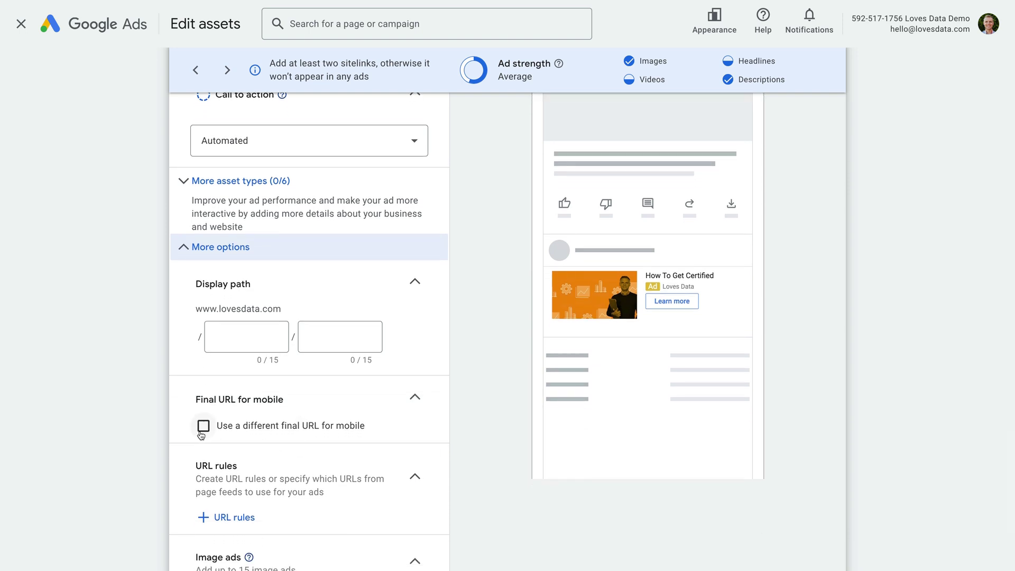
pyautogui.click(202, 431)
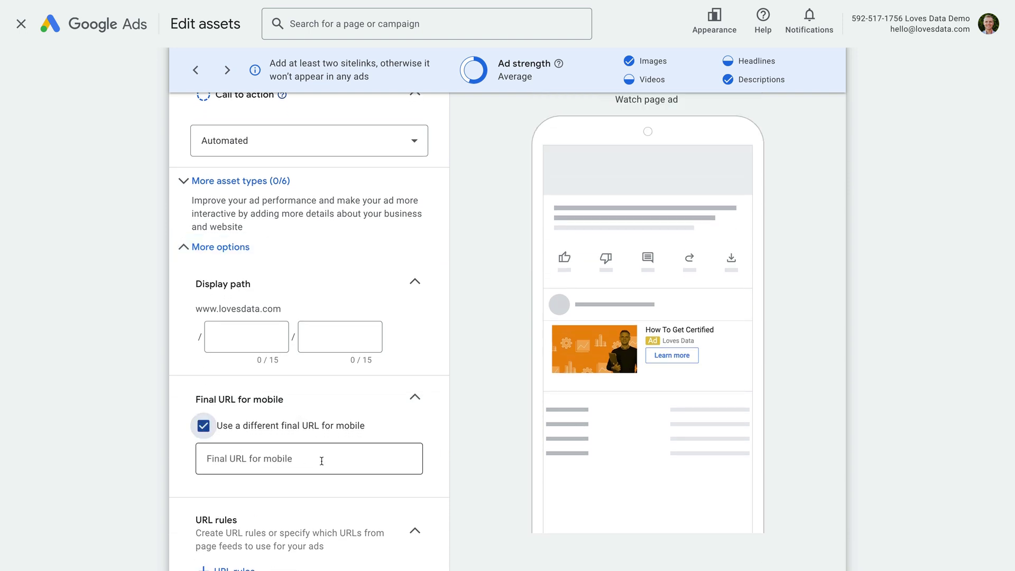